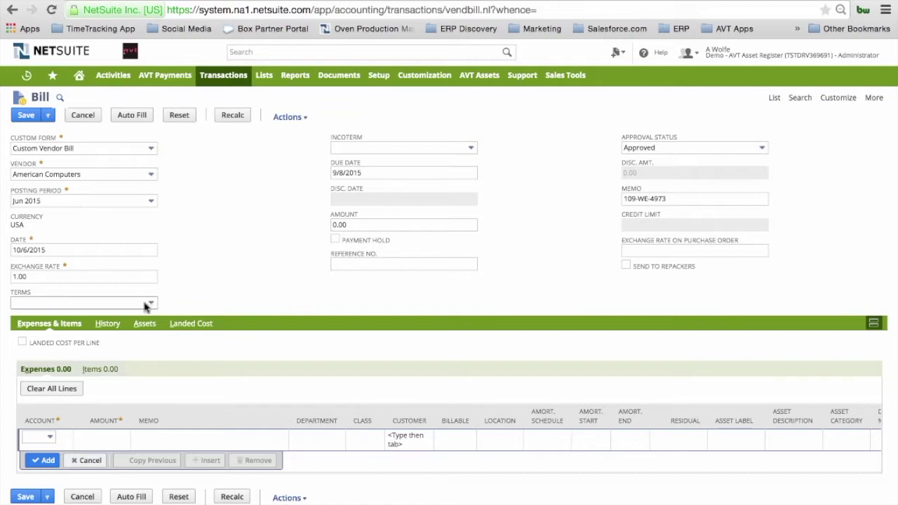
- Start an expense line on the bill with account 1410 Furniture & Fixtures and an amount of 1,200.00
left_click(38, 436)
scroll(56, 405, "down", 3)
scroll(56, 406, "down", 3)
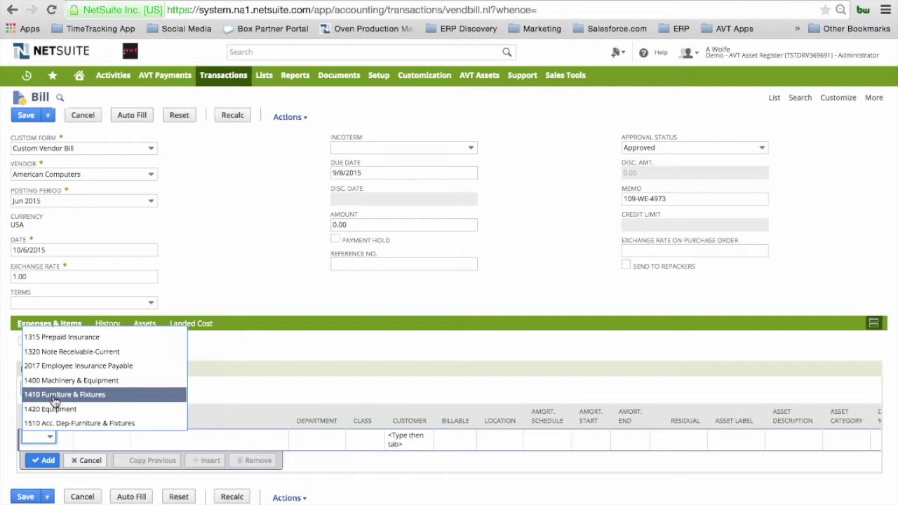
left_click(54, 397)
left_click(91, 435)
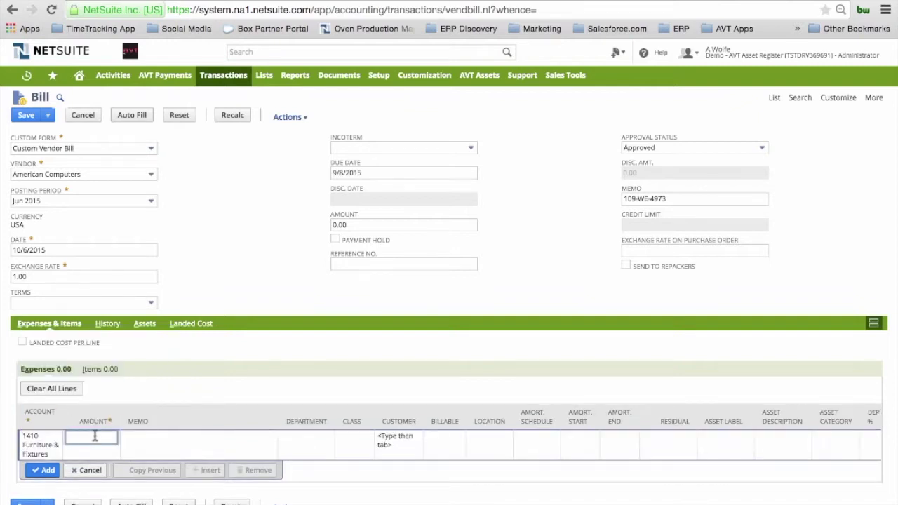
type("1200")
key("Tab")
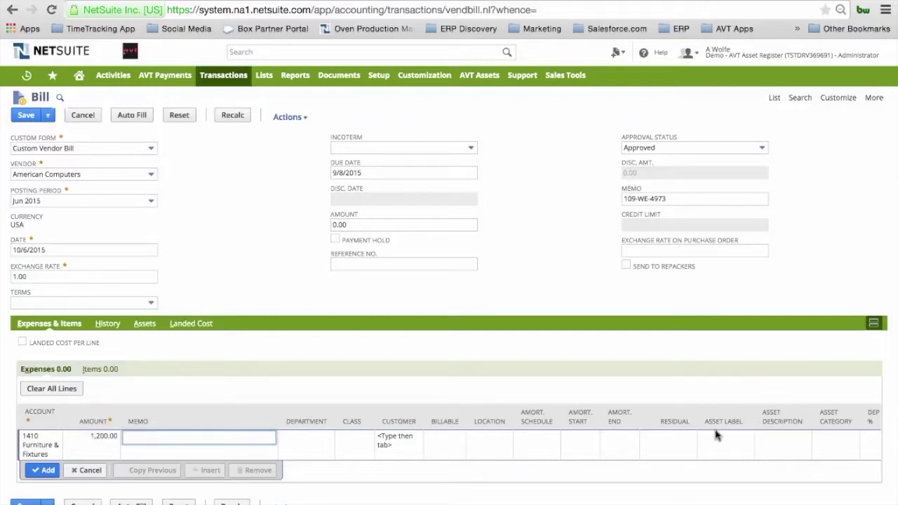
- Fill in the expense line's asset details: label SR1231213, description Table and category Office Furniture
scroll(705, 438, "down", 1)
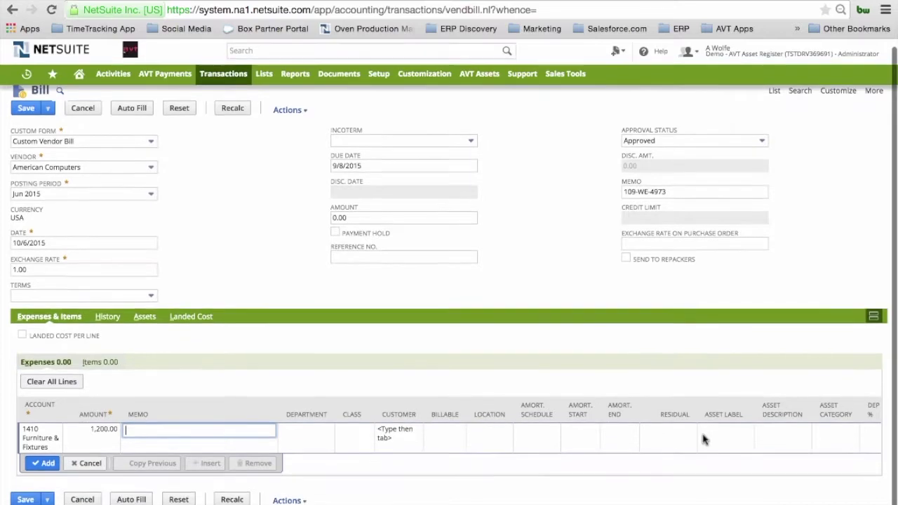
left_click(730, 433)
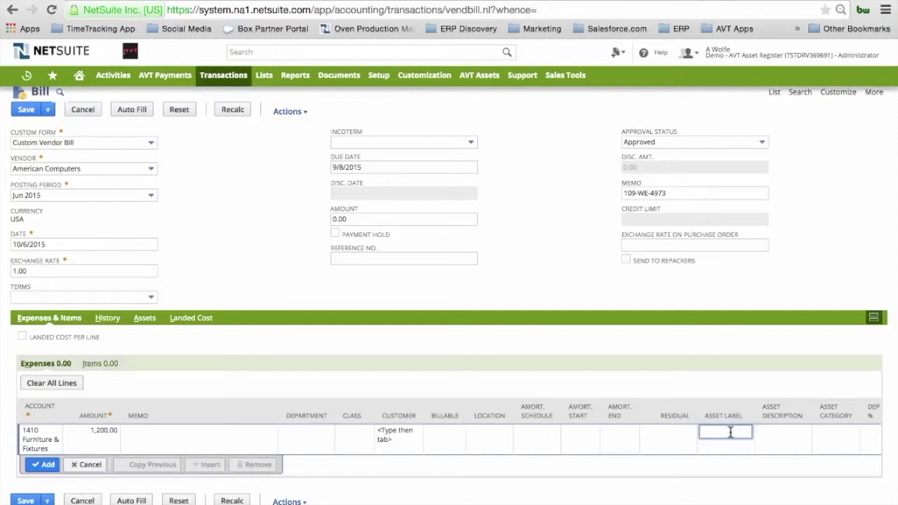
type("SR1231213")
key("Tab")
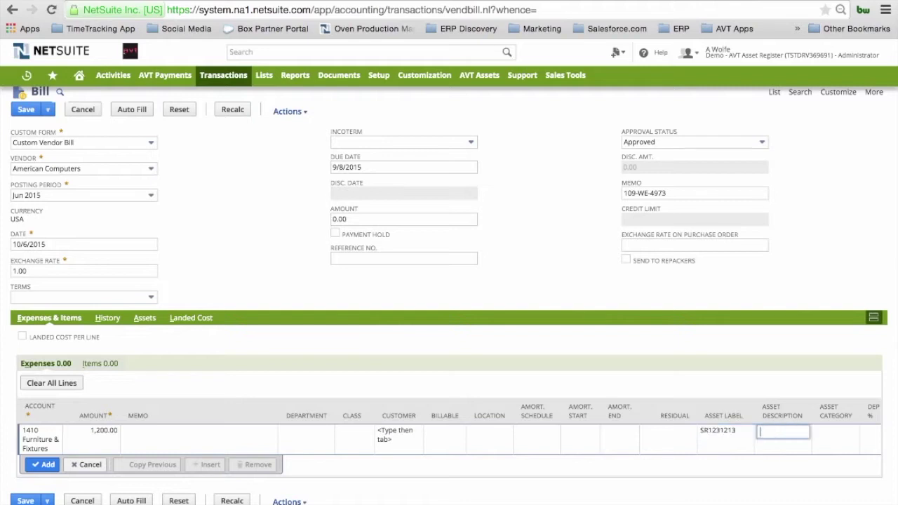
type("Table")
key("Tab")
left_click(843, 431)
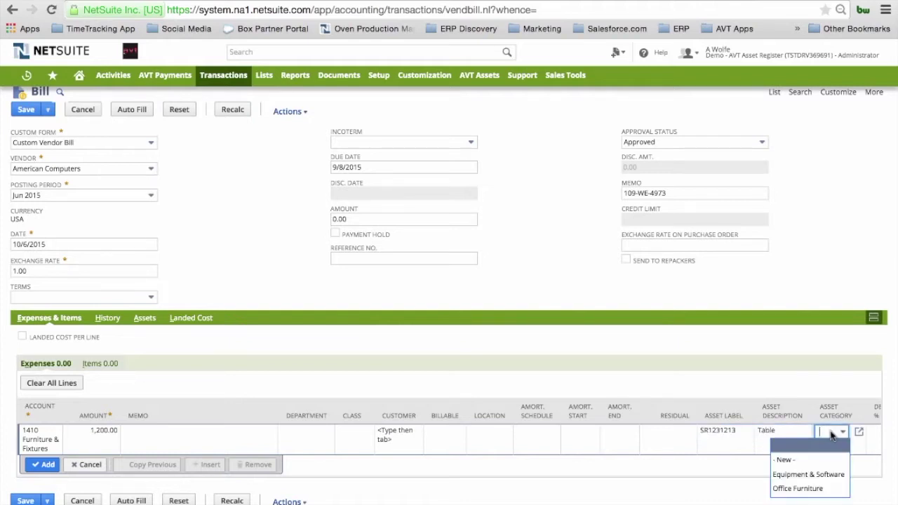
left_click(821, 489)
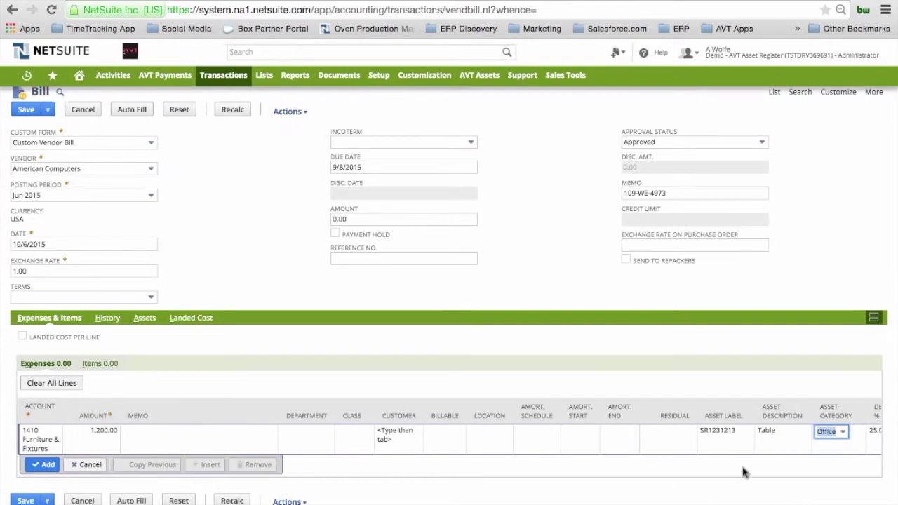
- Add the completed expense line to the bill and save the bill
scroll(744, 473, "right", 3)
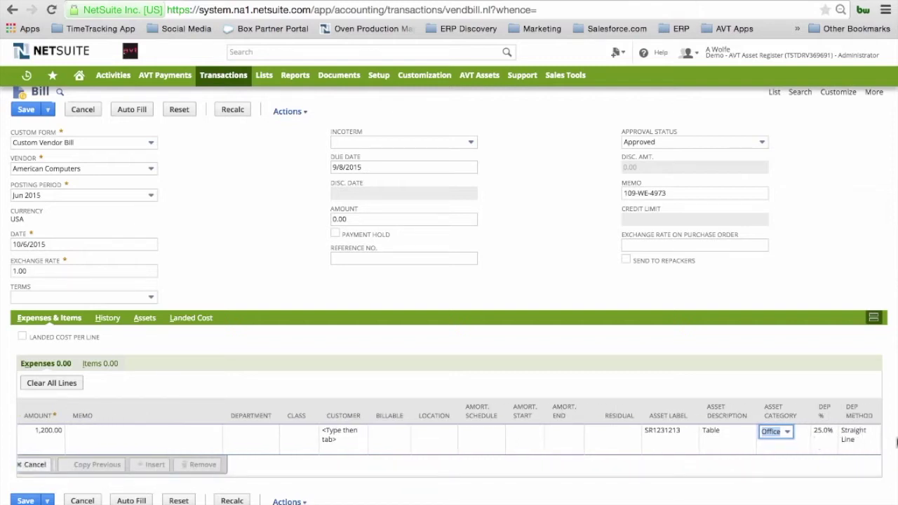
scroll(76, 477, "left", 3)
left_click(39, 466)
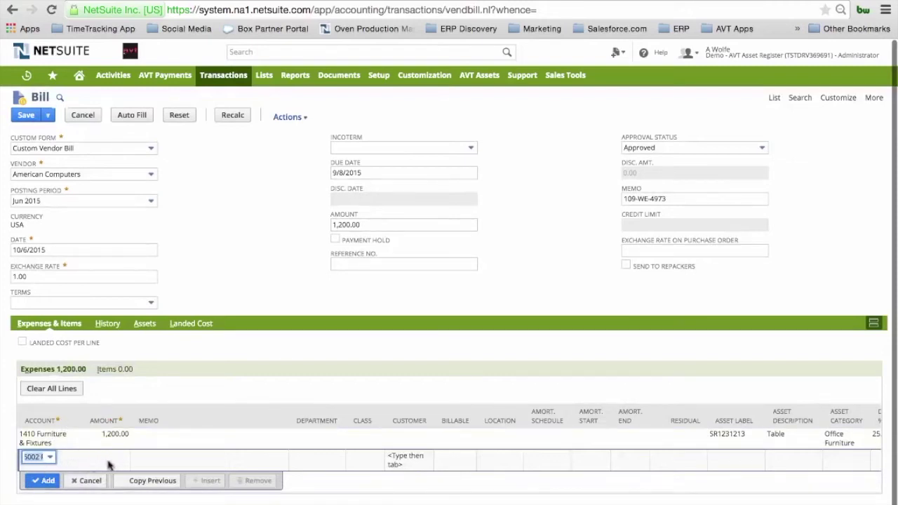
left_click(113, 371)
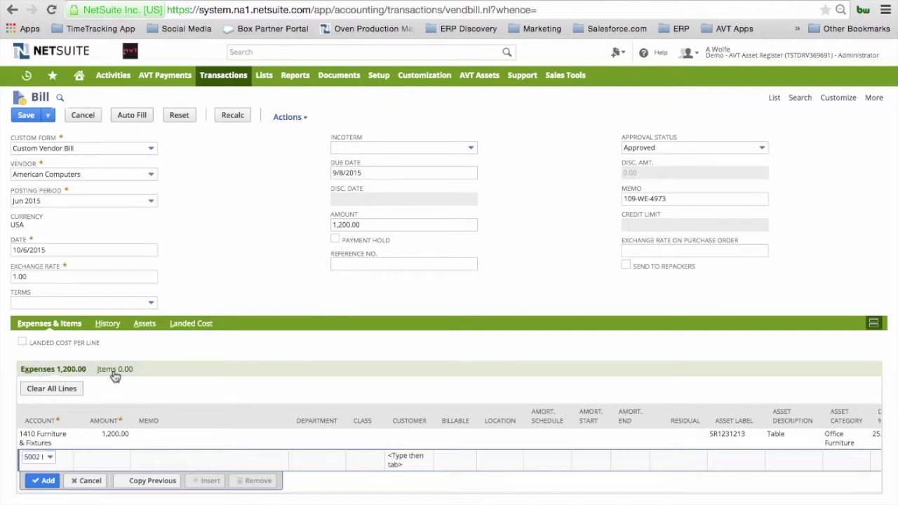
left_click(60, 371)
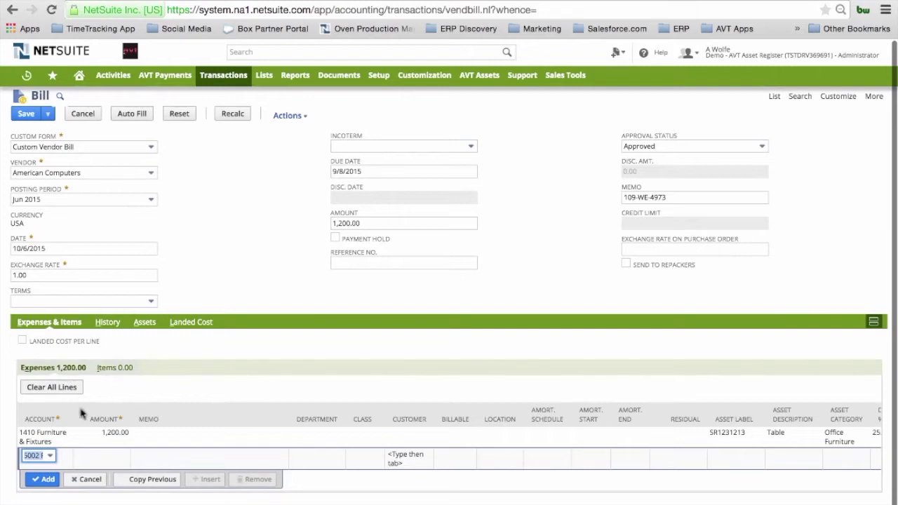
left_click(21, 117)
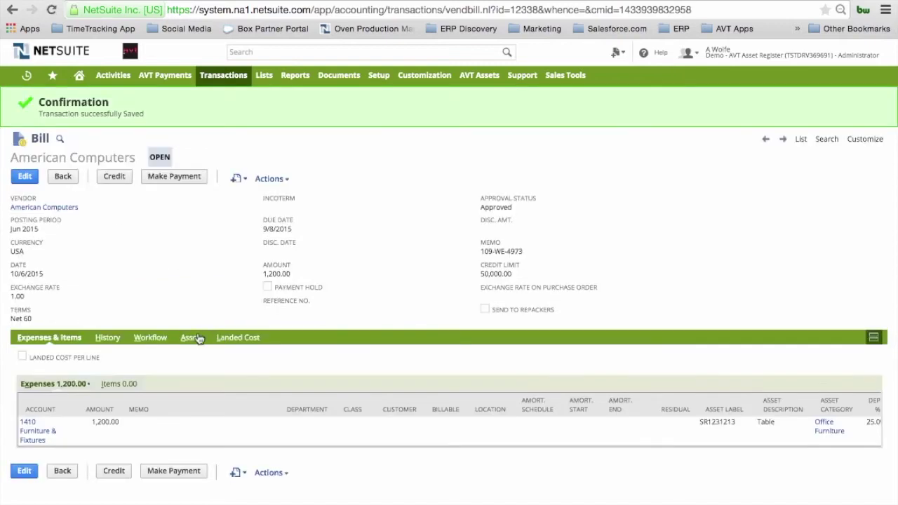
- Open the asset record generated from the saved bill and review its depreciation settings and depreciation schedules
left_click(191, 338)
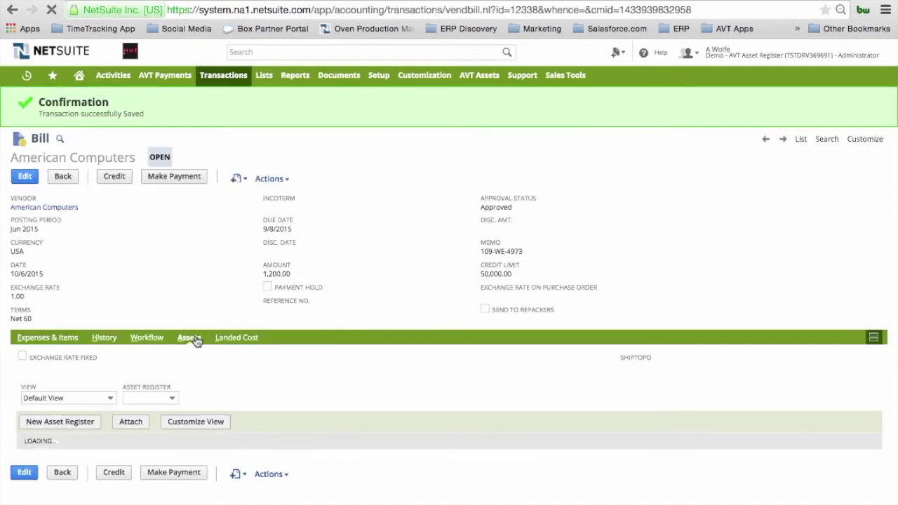
left_click(273, 455)
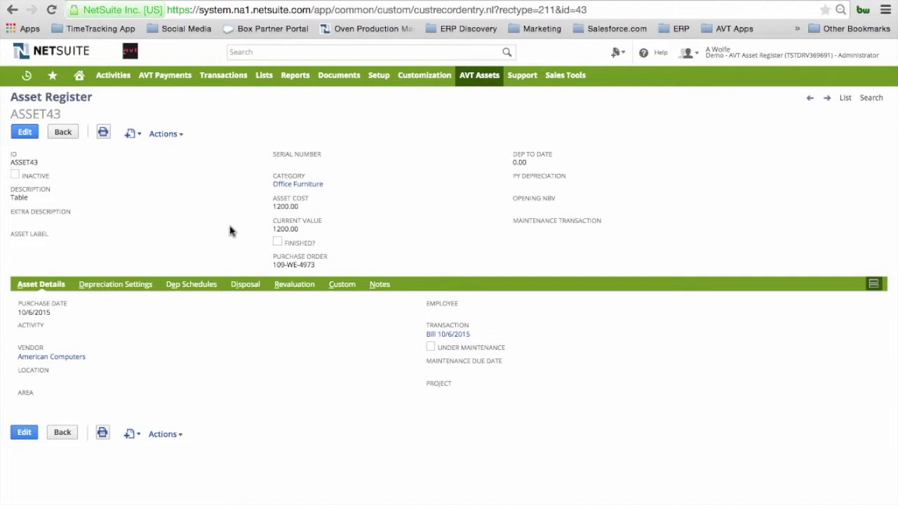
left_click(99, 289)
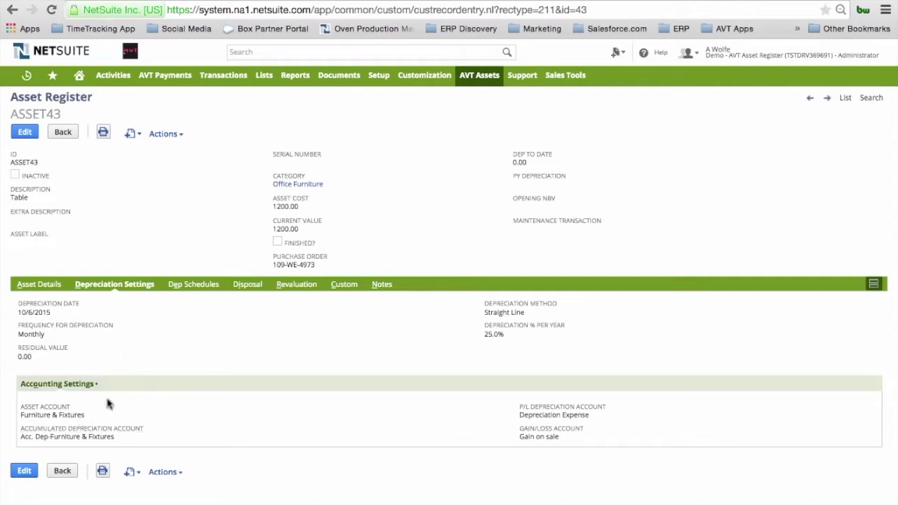
left_click(188, 287)
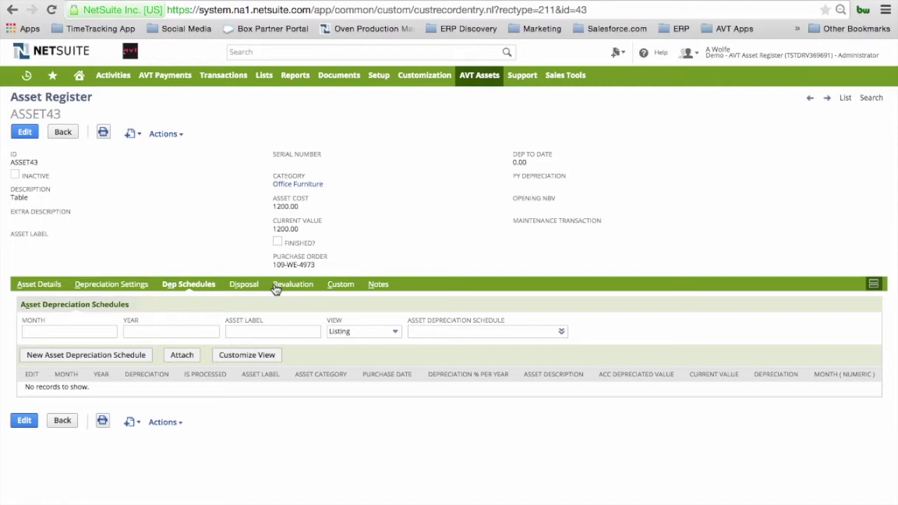
- Create the depreciation schedules for May and reload the schedule creation form
mouse_move(478, 77)
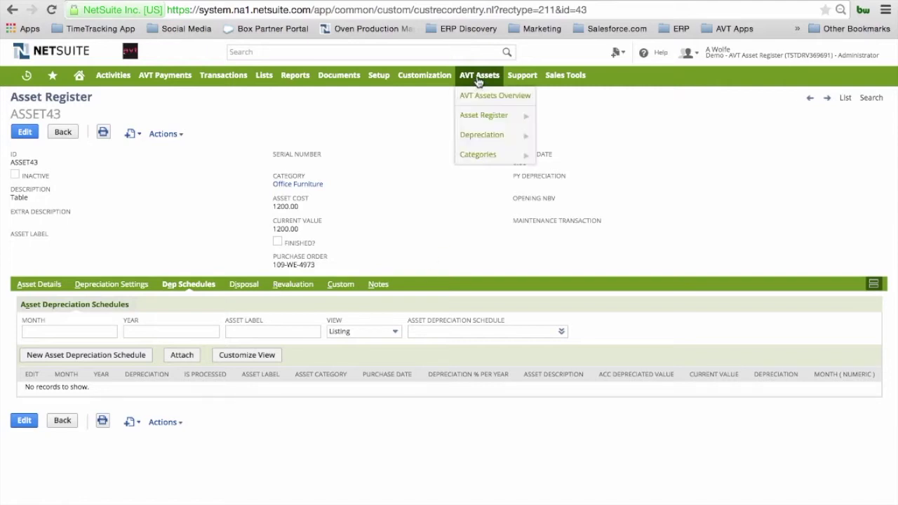
mouse_move(493, 133)
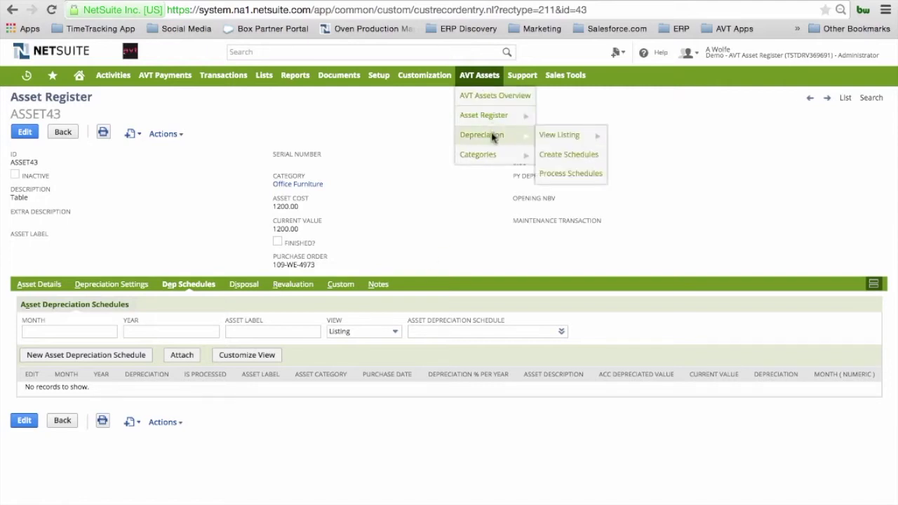
left_click(569, 156)
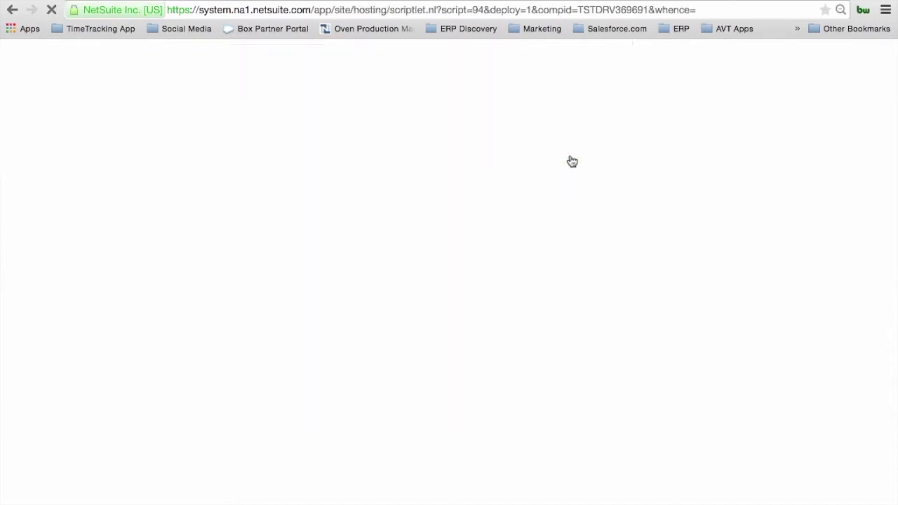
left_click(310, 135)
left_click(26, 117)
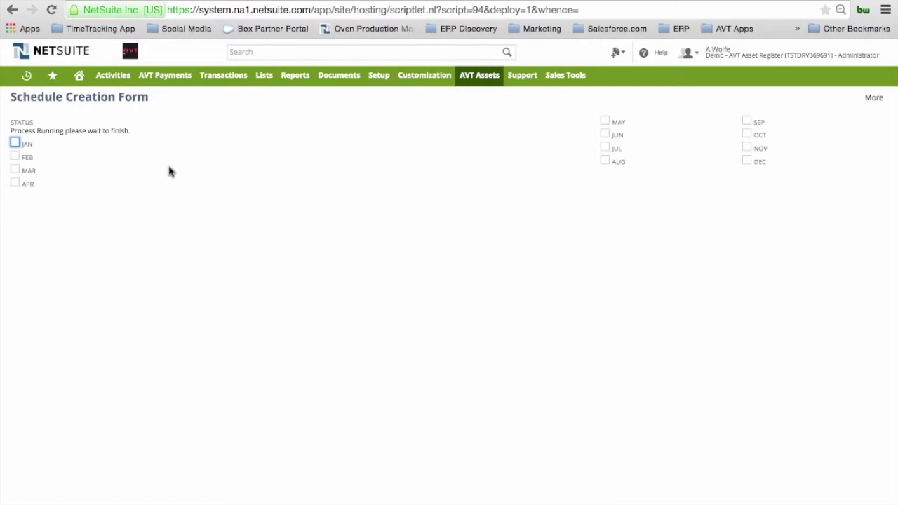
left_click(51, 10)
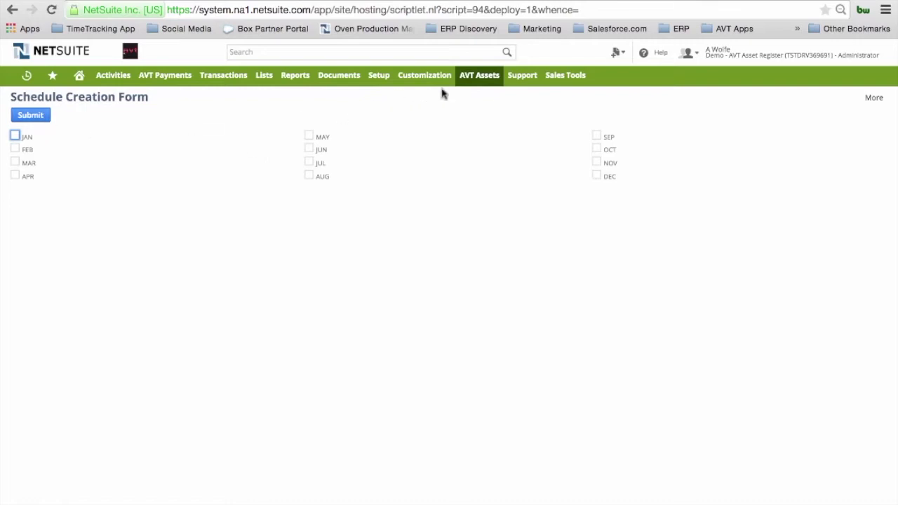
- List the depreciation schedules available for processing with a processing date of 31/5/2015
mouse_move(471, 77)
mouse_move(494, 136)
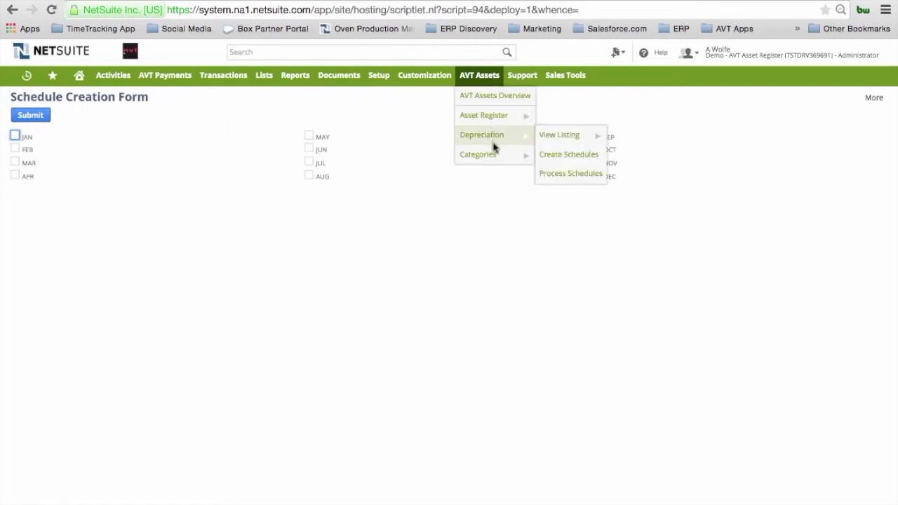
left_click(572, 174)
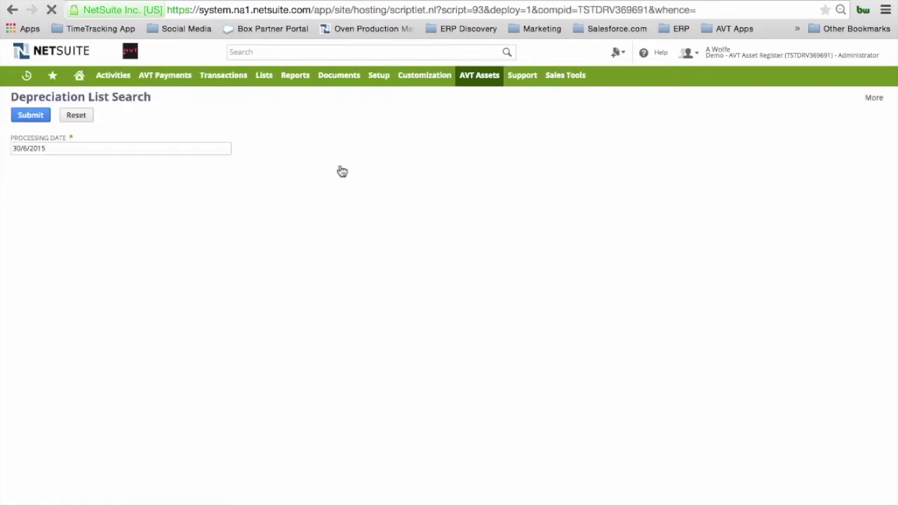
left_click(237, 150)
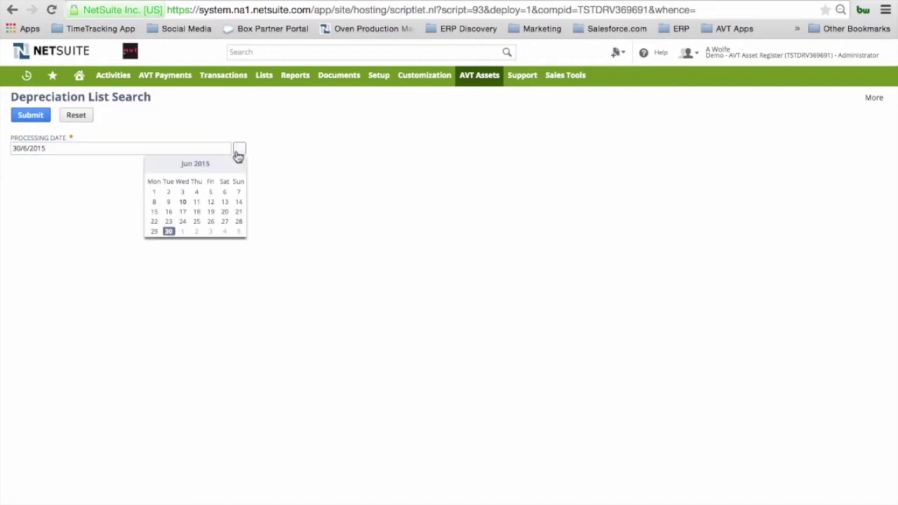
left_click(157, 164)
left_click(238, 232)
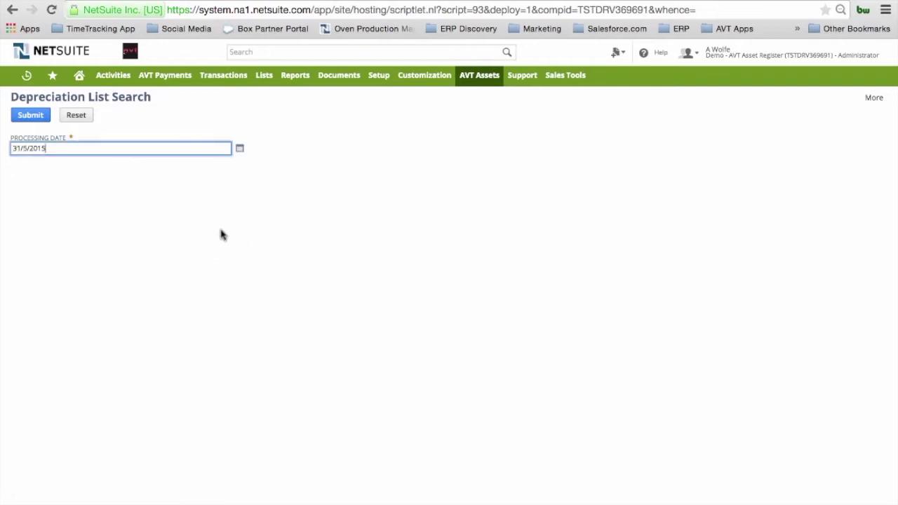
left_click(31, 116)
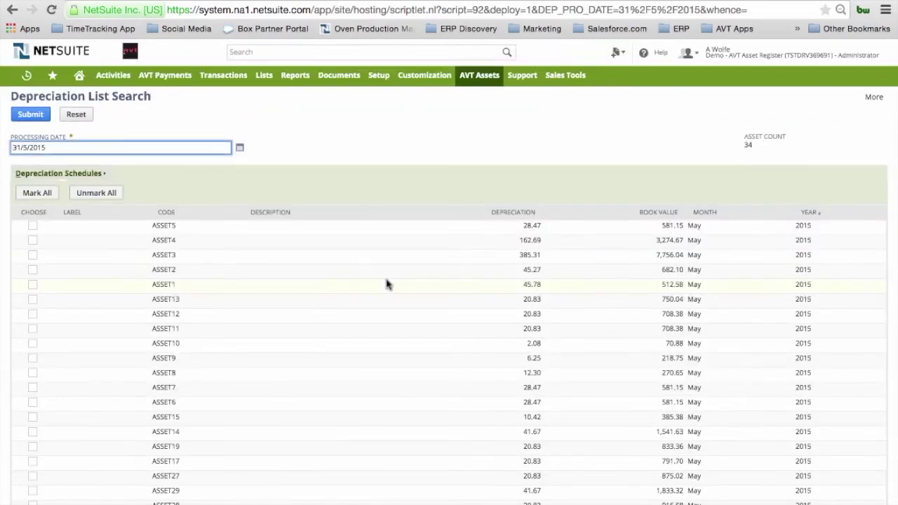
- Select all the listed May 2015 depreciation schedules and submit them for processing
scroll(387, 284, "down", 10)
scroll(387, 284, "up", 6)
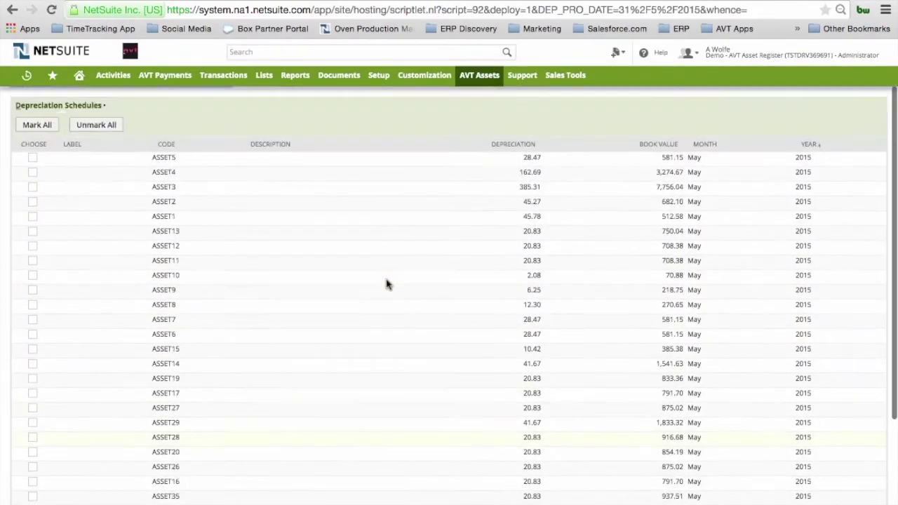
scroll(387, 284, "up", 2)
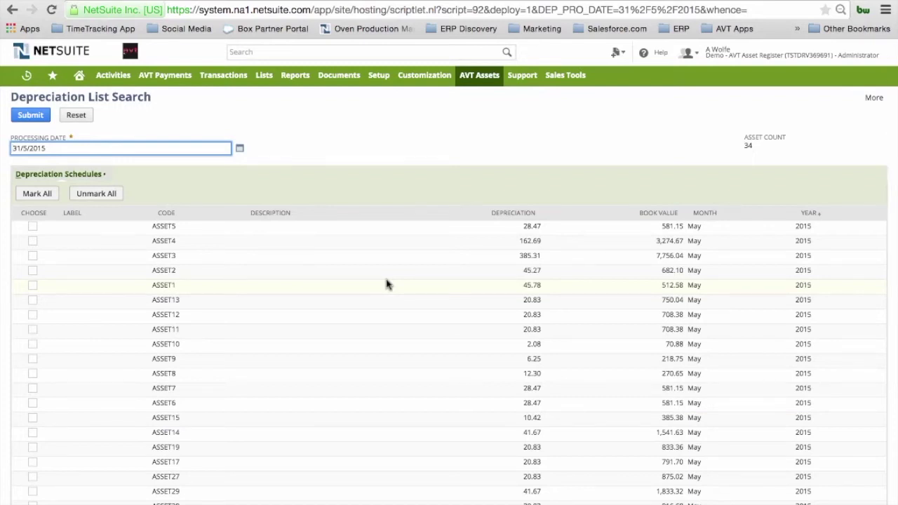
left_click(37, 193)
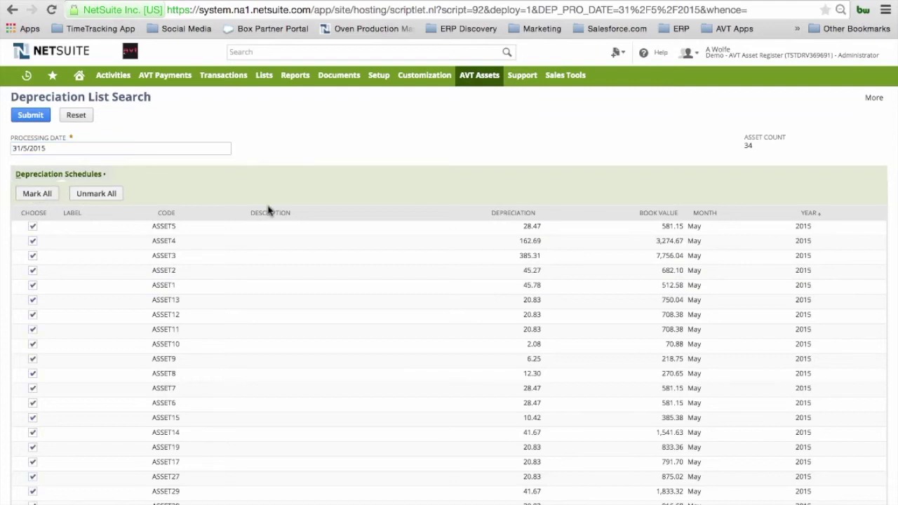
scroll(30, 116, "down", 1)
left_click(30, 111)
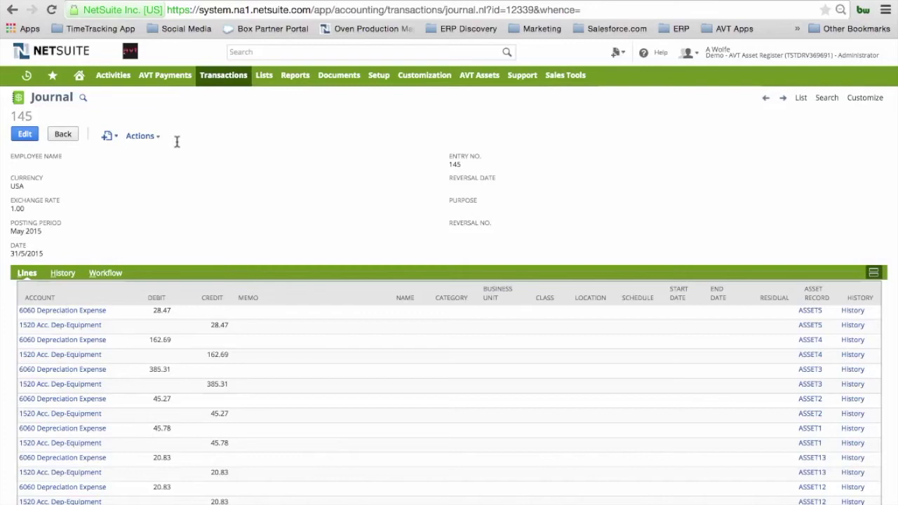
- Review the debit and credit lines of the May 2015 depreciation journal
scroll(177, 160, "down", 5)
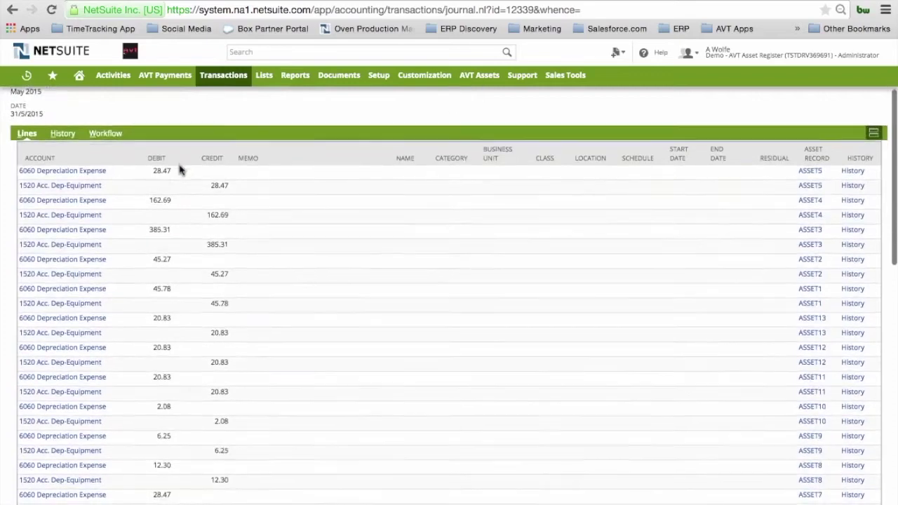
scroll(179, 169, "down", 5)
scroll(179, 169, "up", 10)
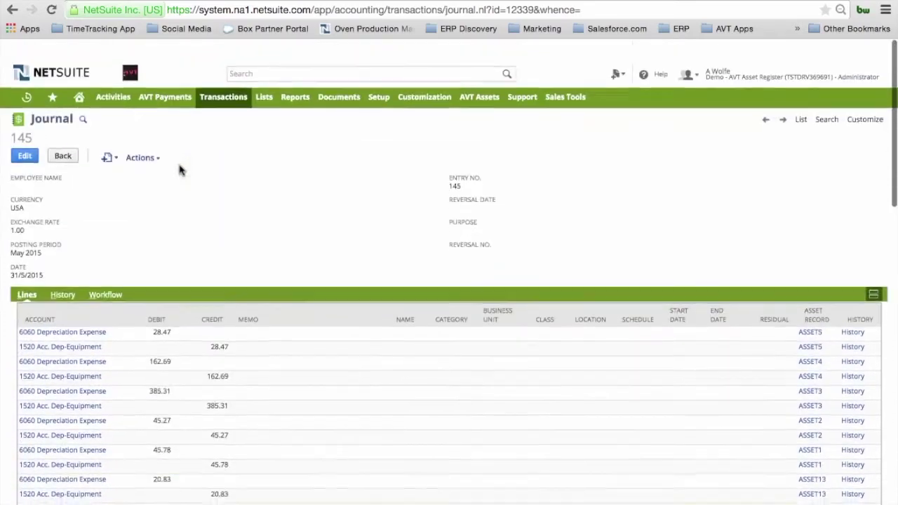
- Run the asset register report with 30/6/2015 as the selected month
mouse_move(479, 75)
mouse_move(506, 135)
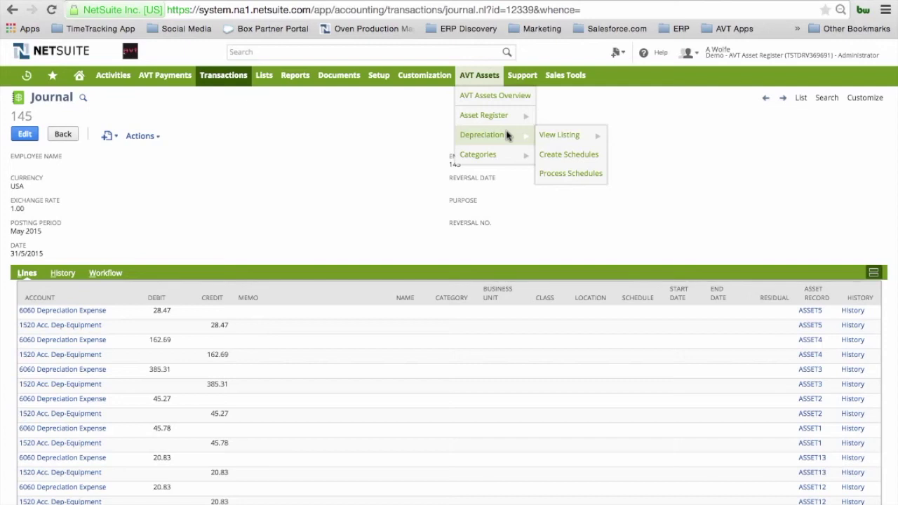
mouse_move(508, 120)
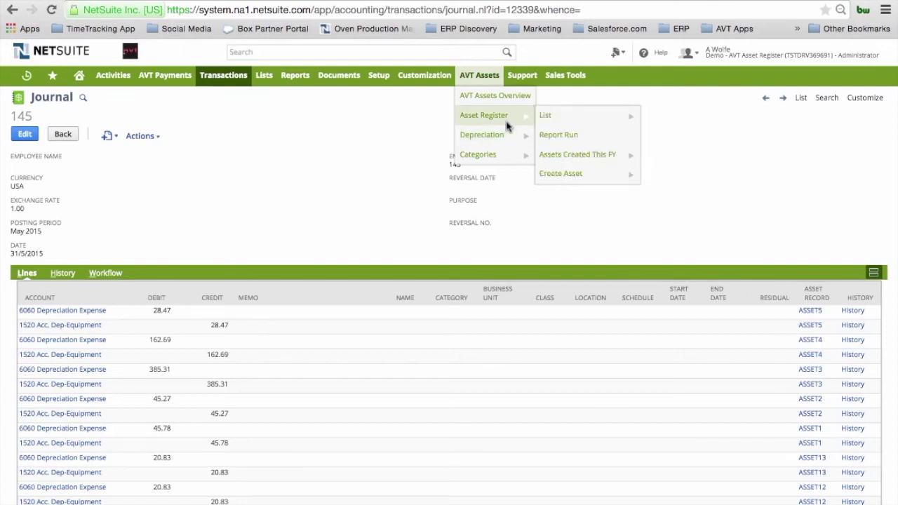
left_click(542, 138)
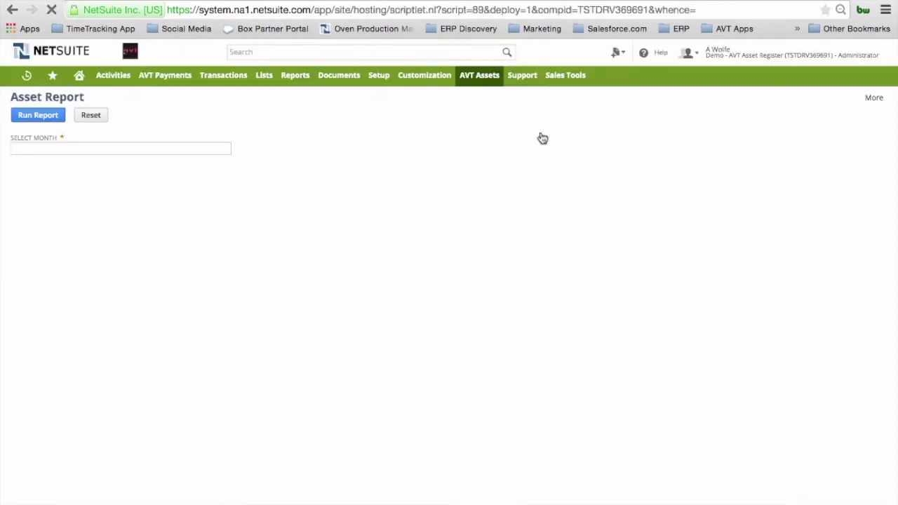
left_click(239, 150)
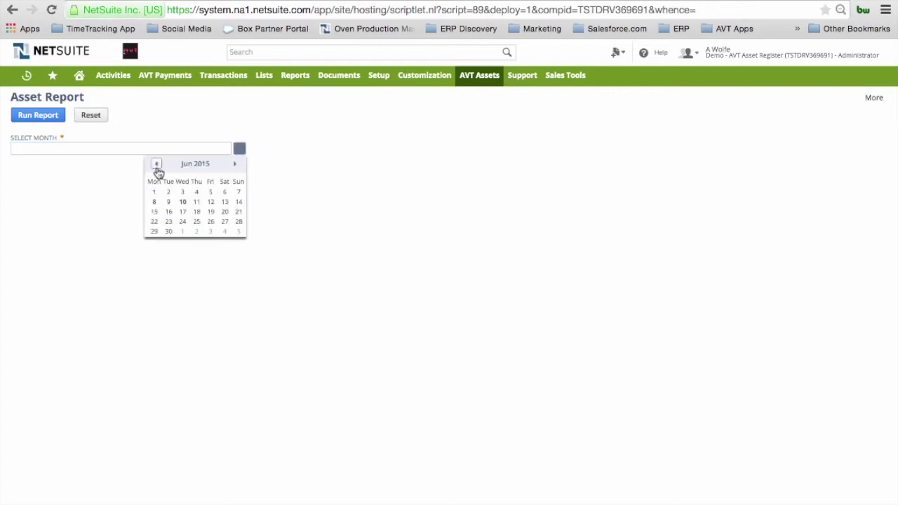
left_click(169, 230)
left_click(53, 121)
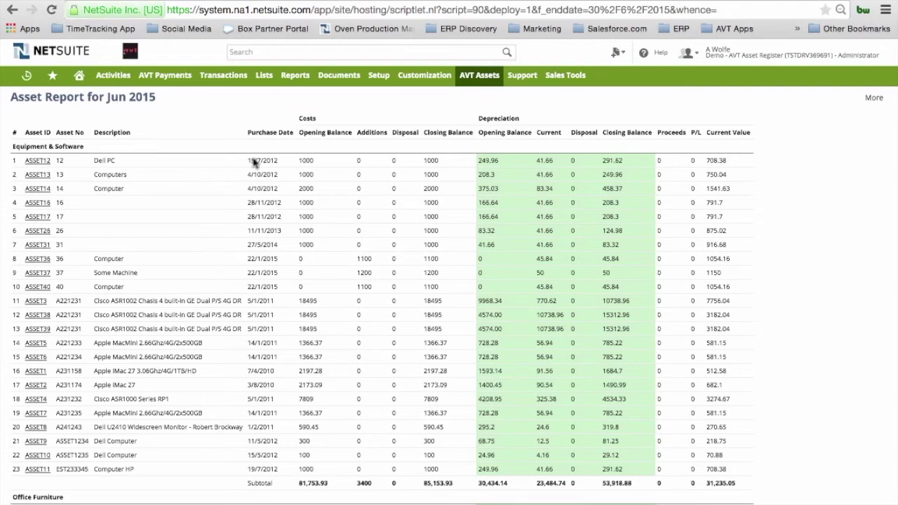
- Review the costs, depreciation and subtotals for Equipment & Software and Office Furniture in the June 2015 asset report
scroll(288, 220, "down", 2)
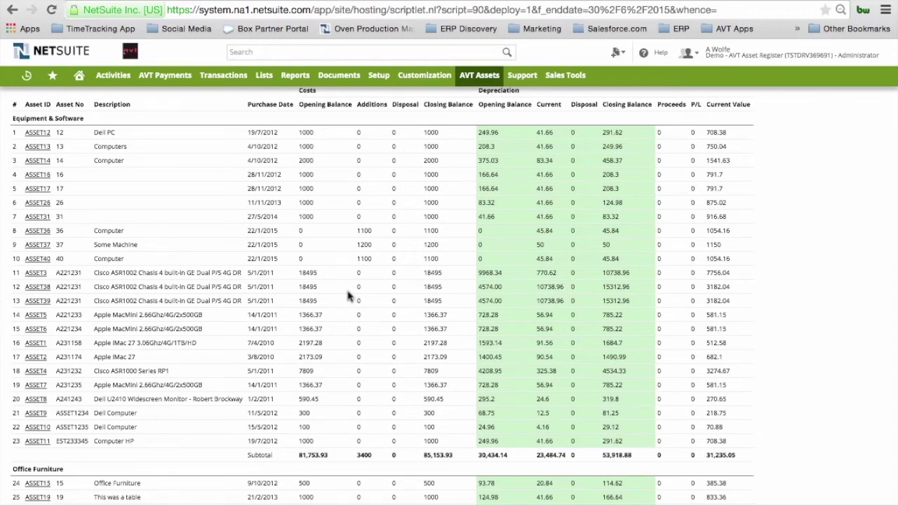
scroll(349, 295, "down", 1)
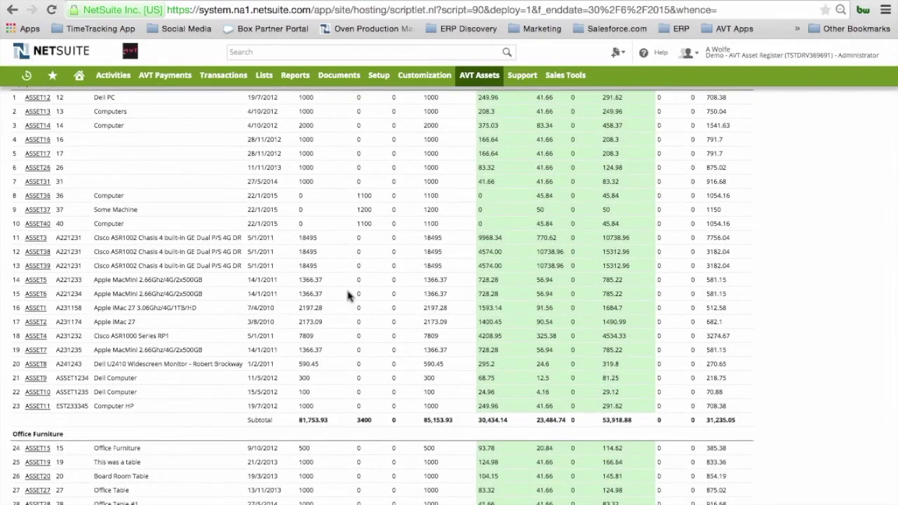
scroll(348, 291, "up", 1)
scroll(372, 288, "down", 3)
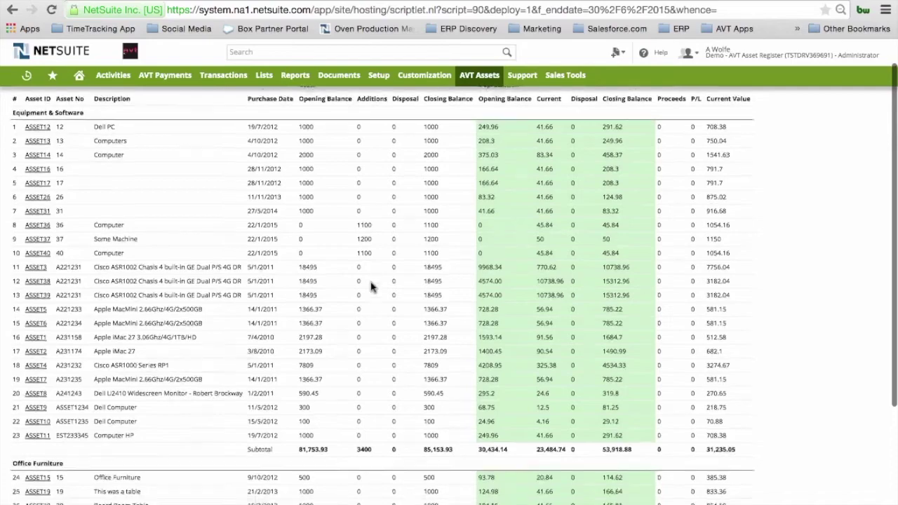
left_click_drag(244, 349, 403, 355)
scroll(404, 358, "down", 2)
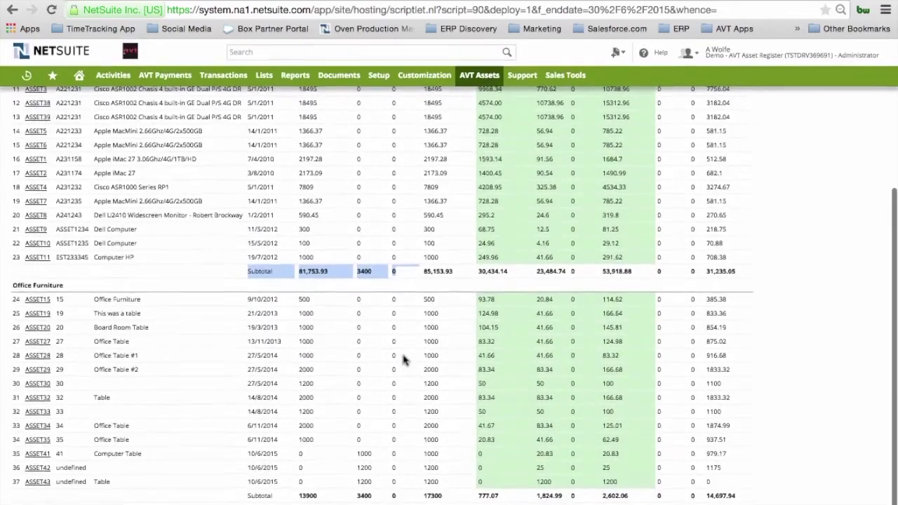
scroll(404, 359, "up", 6)
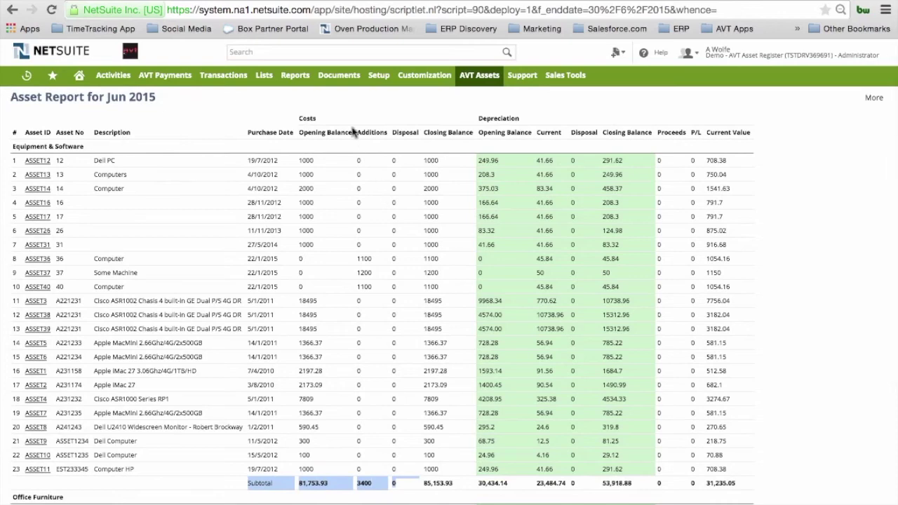
- Open the Balance Sheet report and drill into the 1510 - Acc. Dep-Furniture & Fixtures amount to review its journal entries
mouse_move(304, 83)
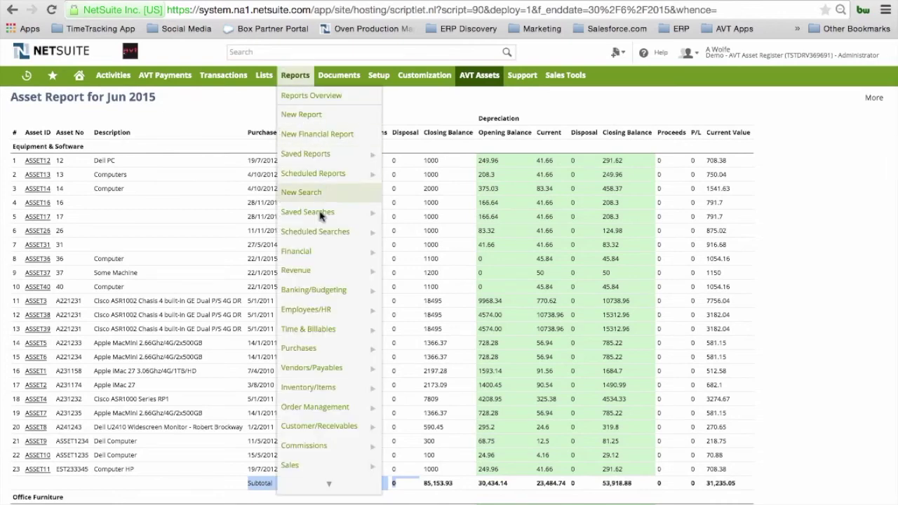
mouse_move(312, 254)
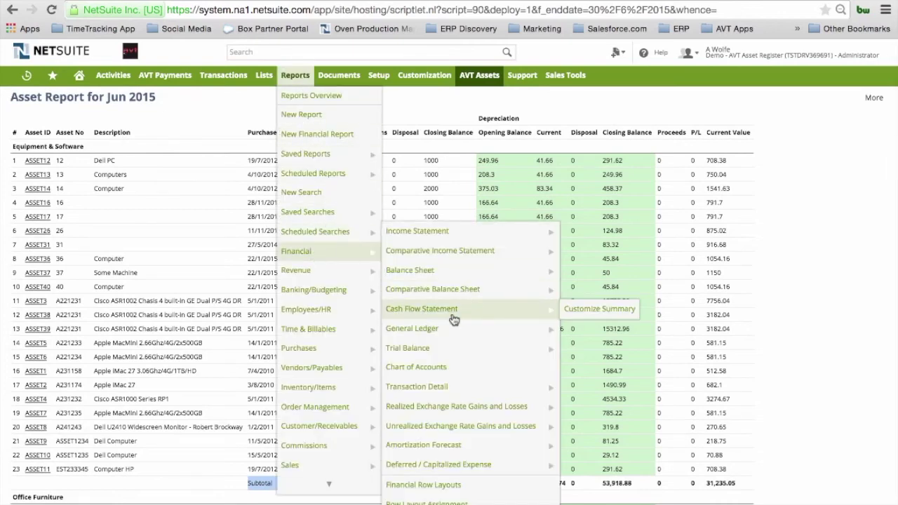
left_click(415, 278)
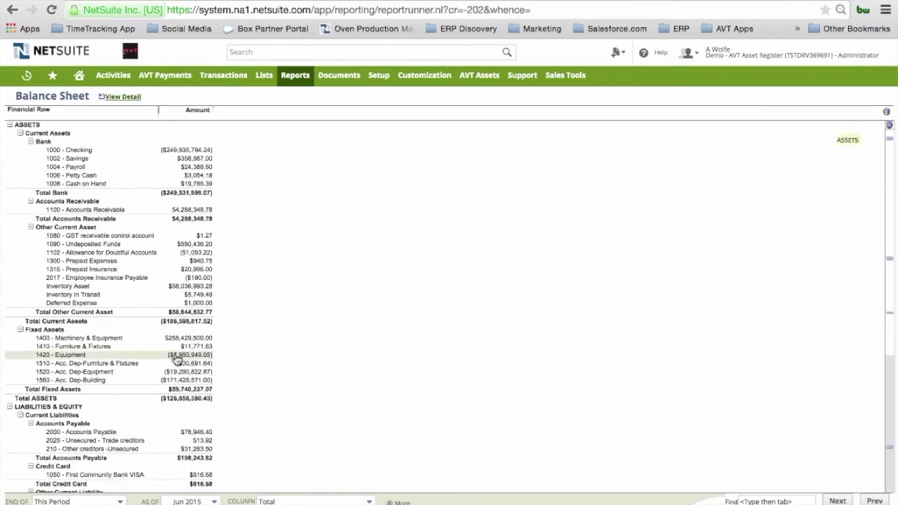
scroll(177, 359, "down", 2)
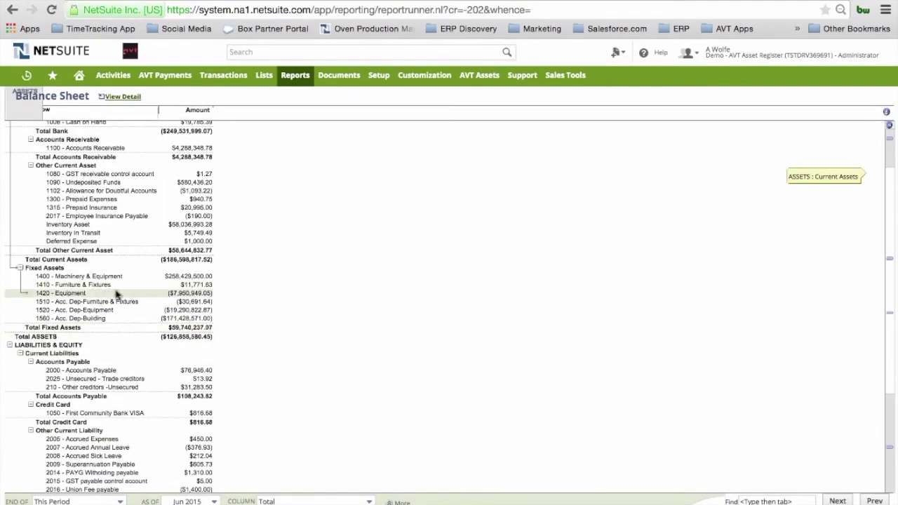
left_click(195, 306)
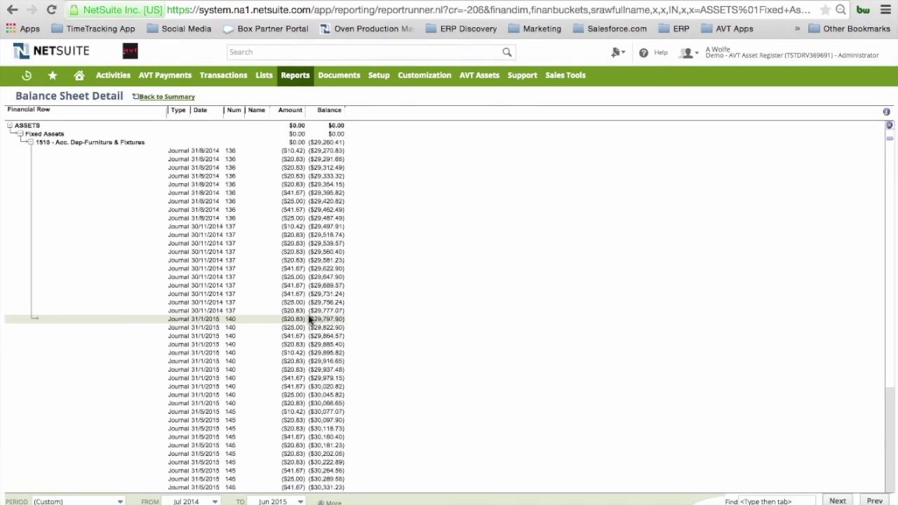
scroll(250, 318, "down", 5)
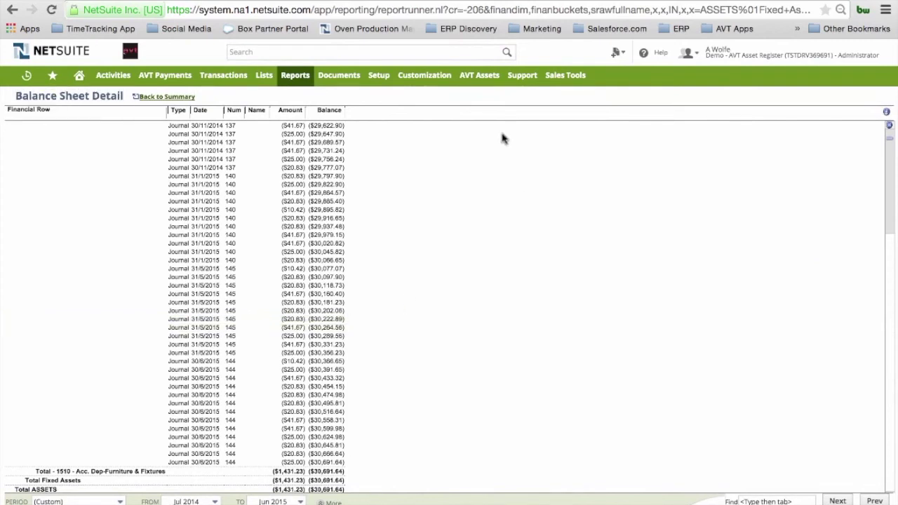
- Open the asset depreciation schedule listing and view the Nov 2014 schedule record for ASSET1
mouse_move(489, 75)
mouse_move(490, 138)
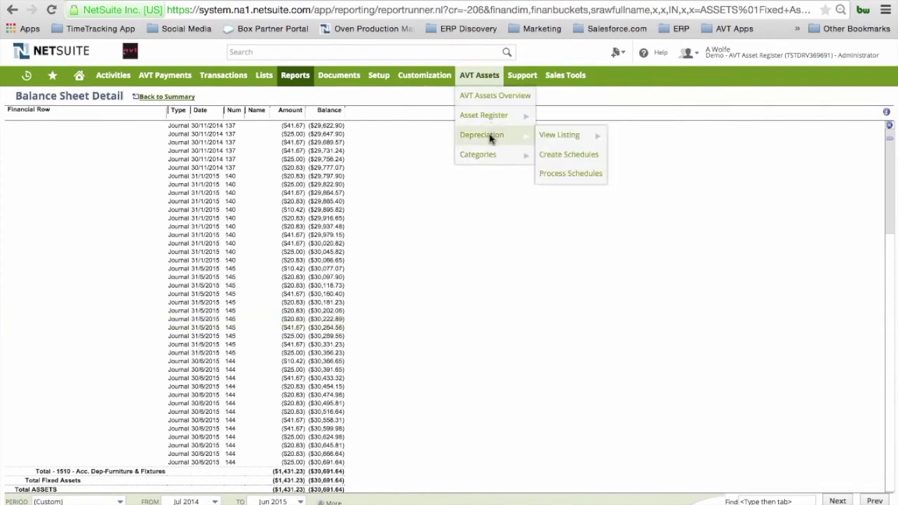
mouse_move(559, 139)
left_click(558, 139)
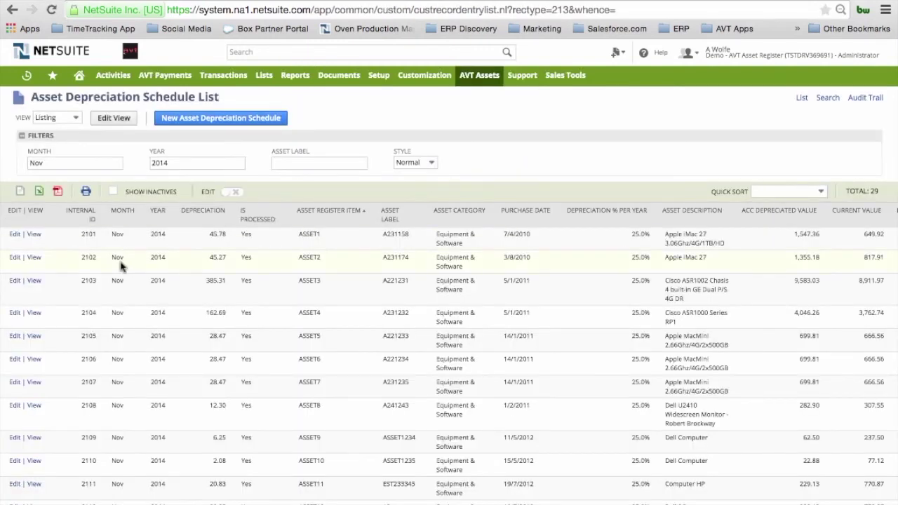
left_click(33, 237)
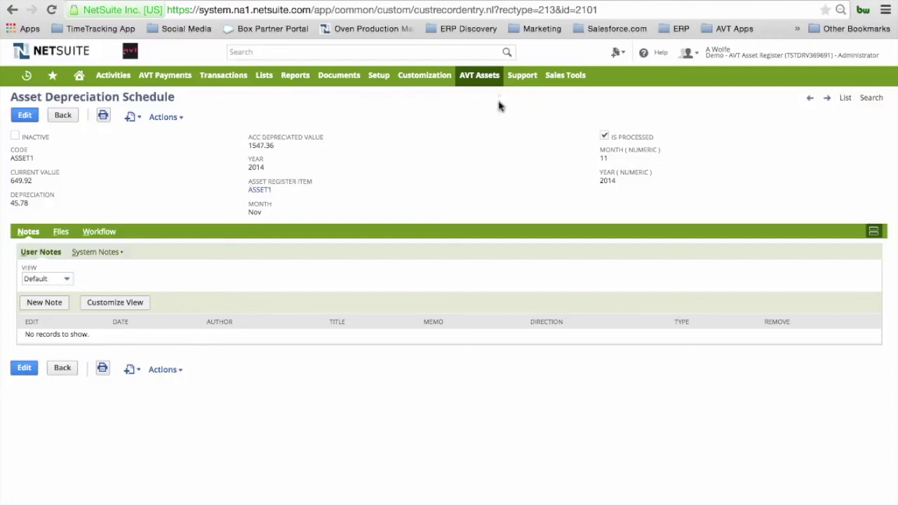
- Open the asset register list and view the ASSET10 Dell Computer record
mouse_move(475, 79)
mouse_move(491, 115)
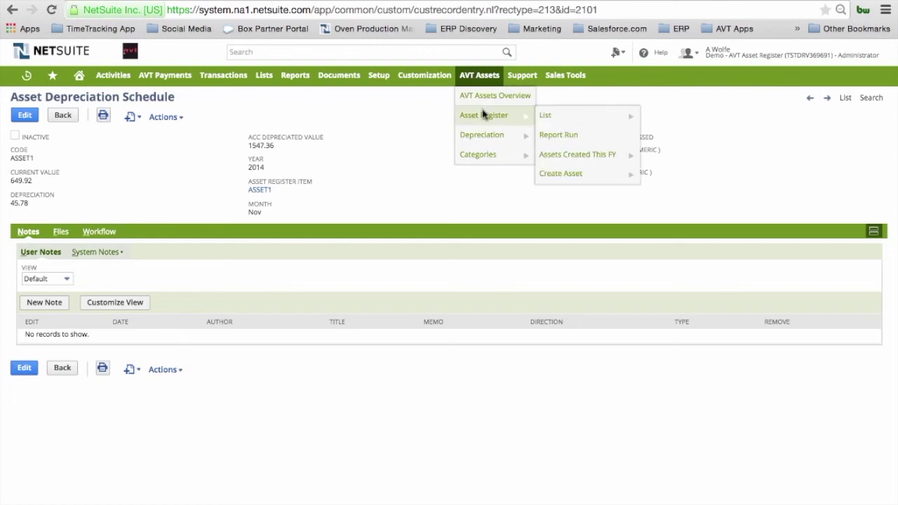
left_click(545, 115)
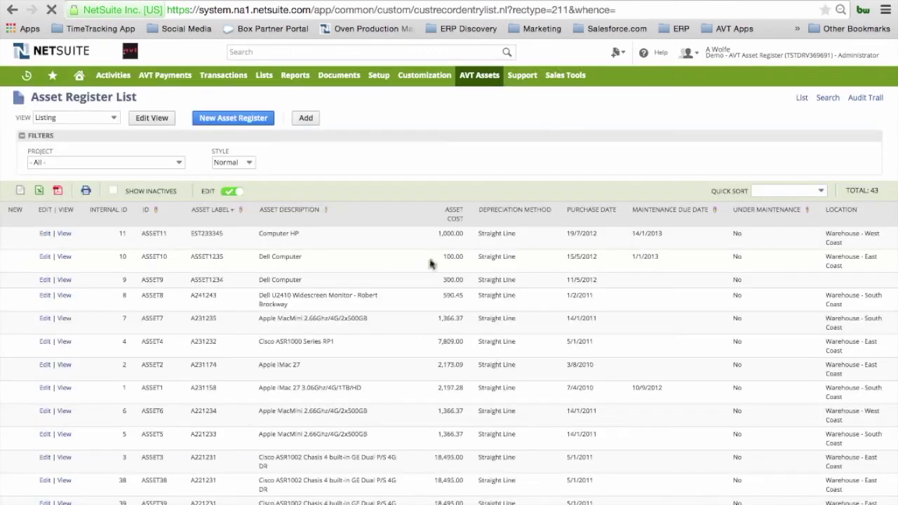
left_click(63, 256)
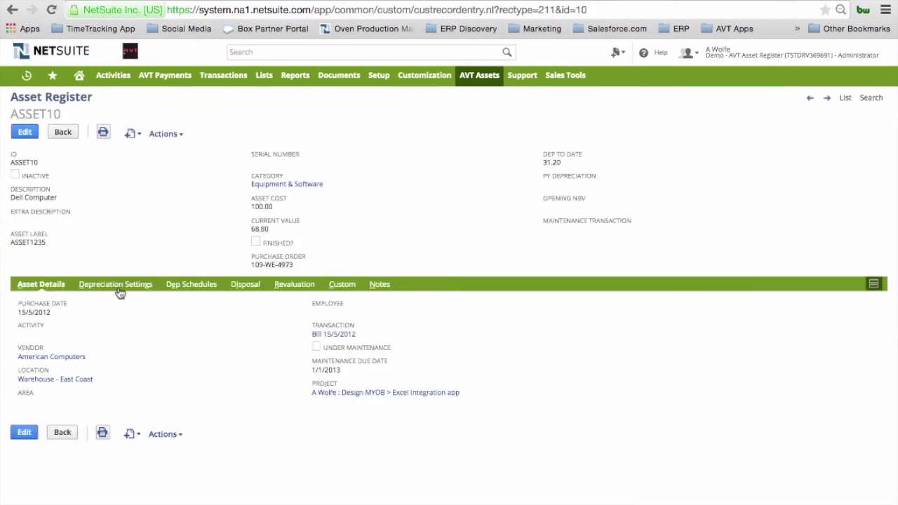
- Examine the depreciation schedules attached to ASSET10, including which months are processed
left_click(117, 287)
left_click(173, 289)
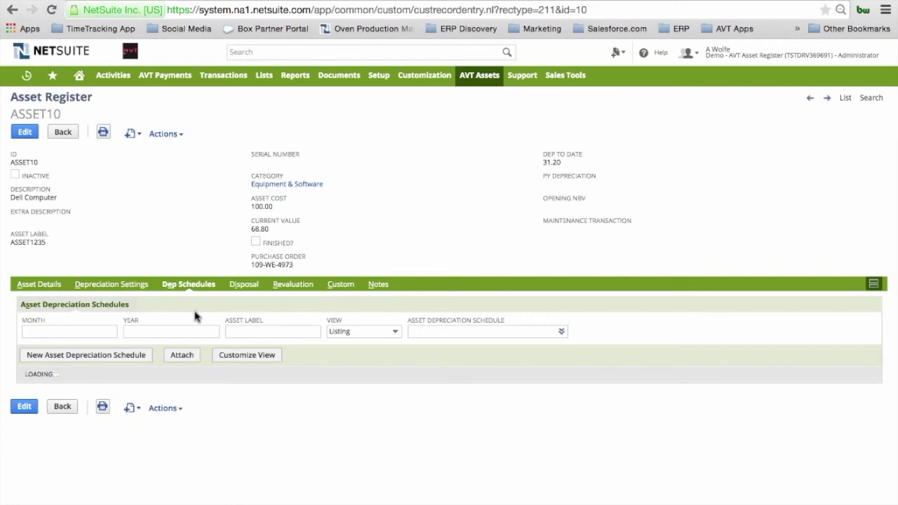
scroll(194, 315, "down", 5)
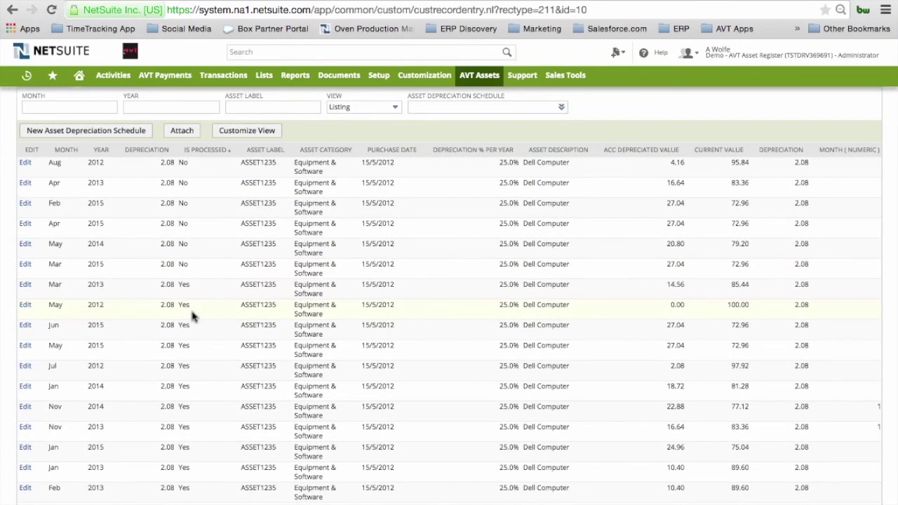
scroll(193, 315, "up", 5)
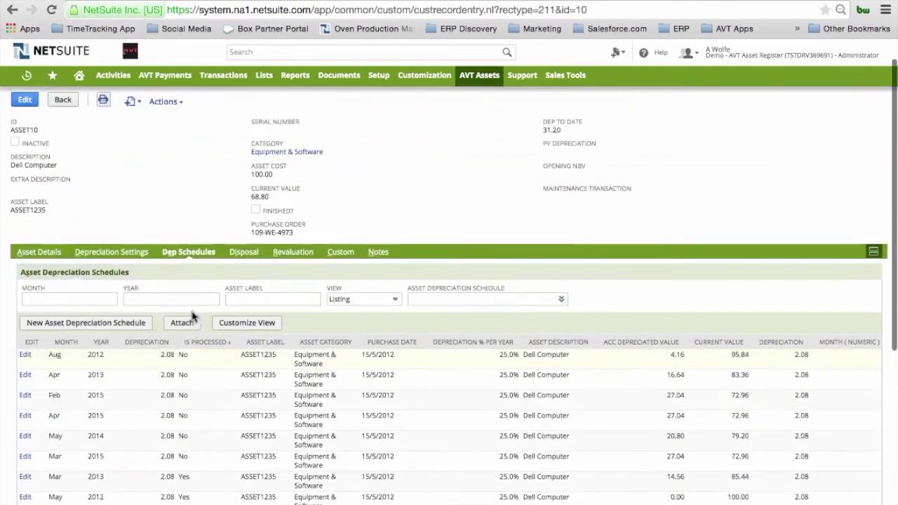